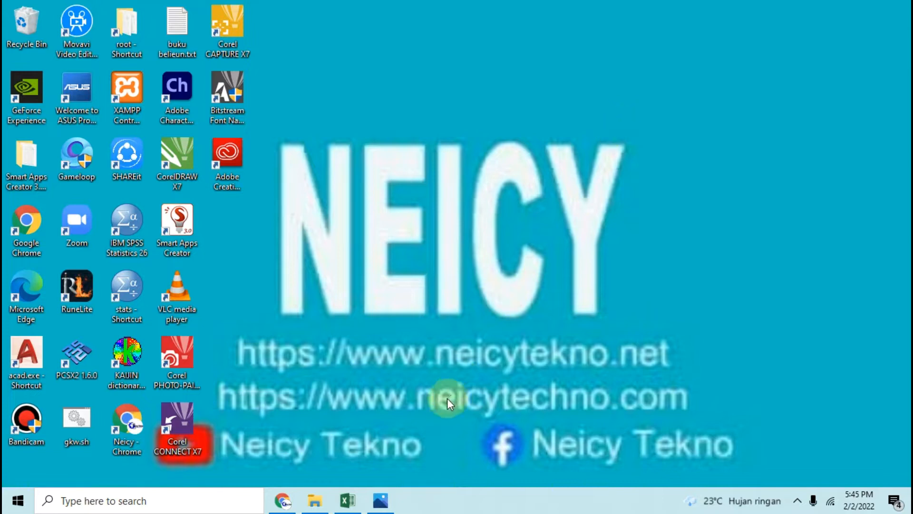
View the Substitute title image in Photos, and switch to Chrome to review the article's sections on replacing one text and several texts.
{"action": "left_click", "coordinate": [388, 498]}
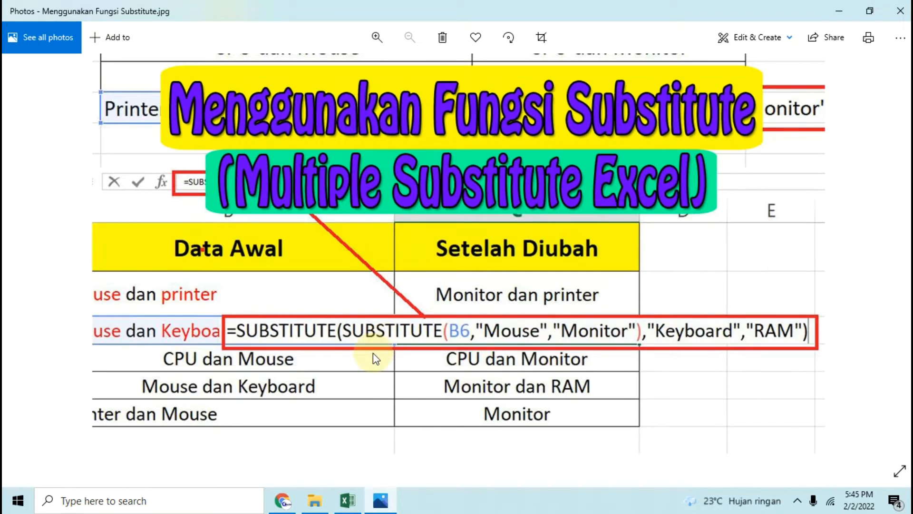
{"action": "left_click", "coordinate": [287, 503]}
{"action": "scroll", "coordinate": [370, 305], "scroll_direction": "up", "scroll_amount": 3}
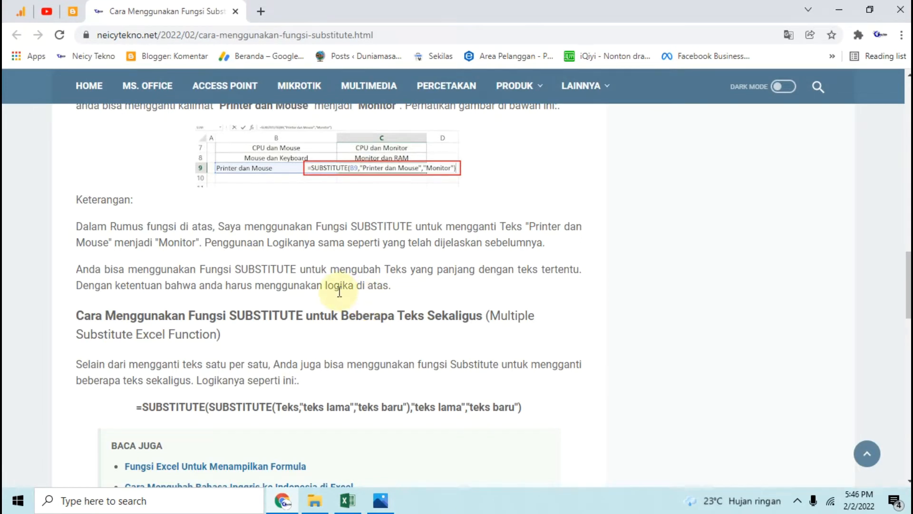
{"action": "scroll", "coordinate": [339, 291], "scroll_direction": "up", "scroll_amount": 5}
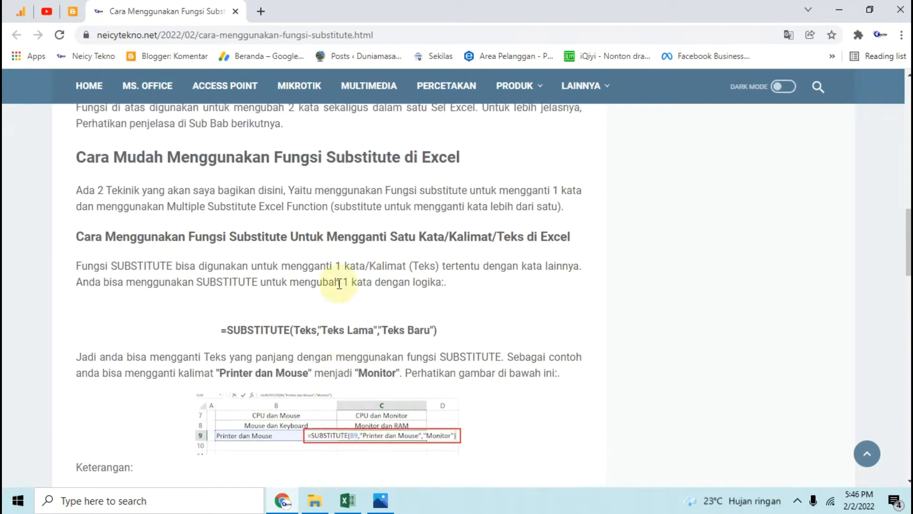
{"action": "left_click_drag", "start_coordinate": [328, 236], "coordinate": [543, 227]}
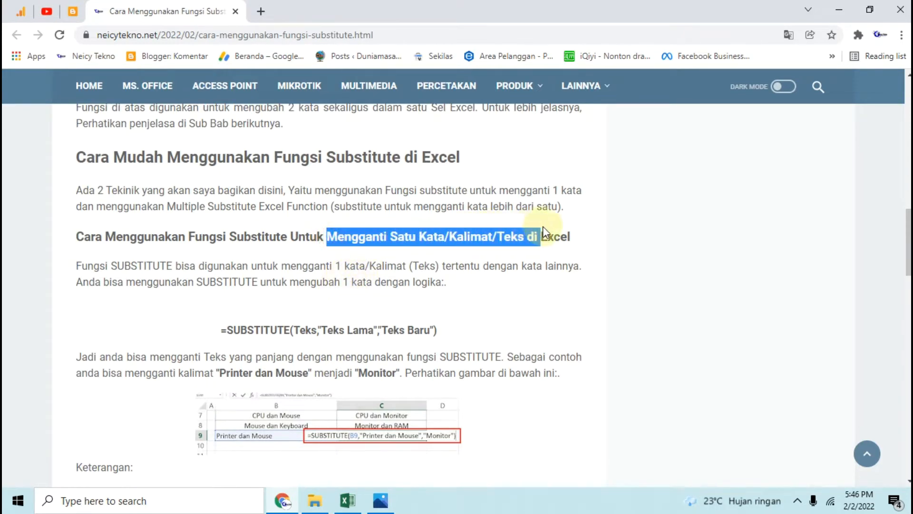
{"action": "scroll", "coordinate": [405, 276], "scroll_direction": "down", "scroll_amount": 6}
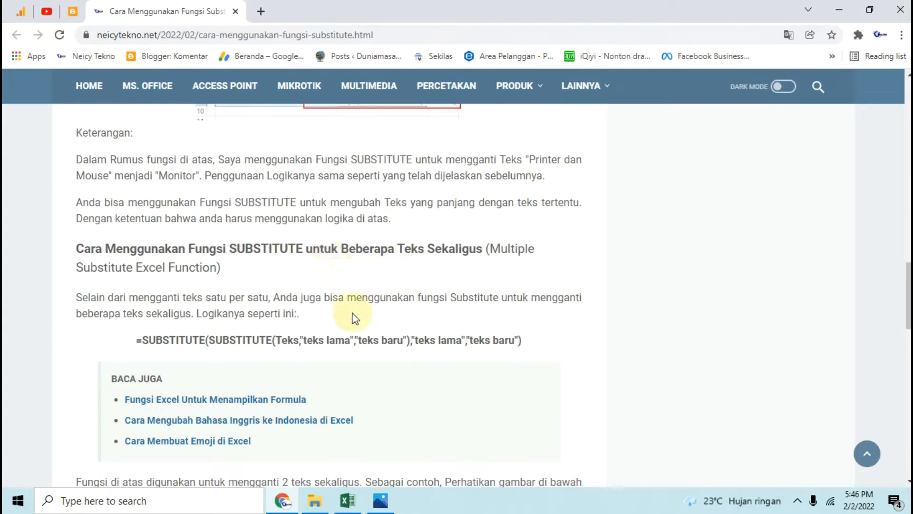
{"action": "scroll", "coordinate": [343, 323], "scroll_direction": "up", "scroll_amount": 3}
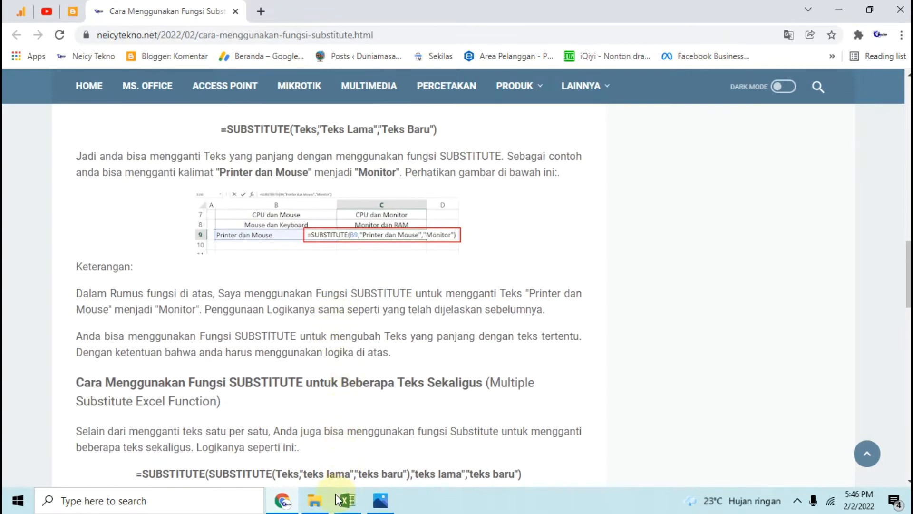
Switch to the Excel workbook and start a SUBSTITUTE formula in cell C5 with B5 as its text argument.
{"action": "left_click", "coordinate": [349, 502]}
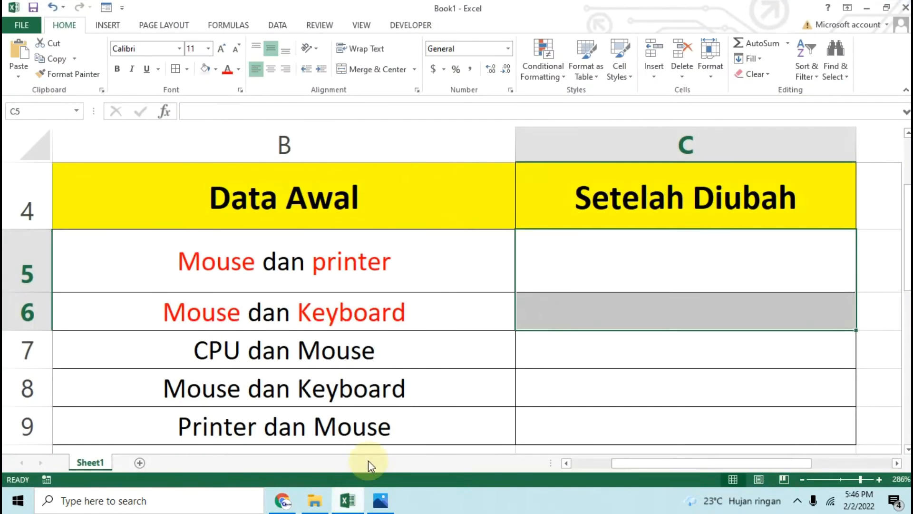
{"action": "left_click", "coordinate": [601, 256]}
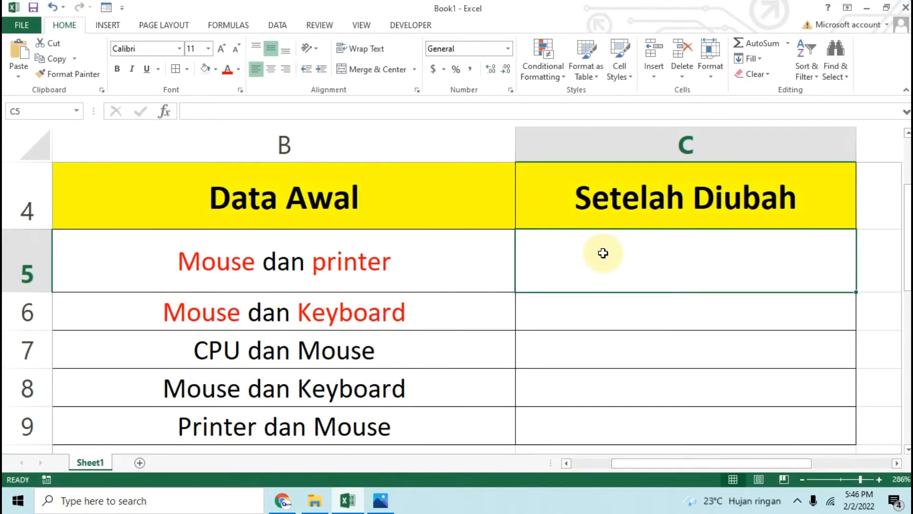
{"action": "left_click", "coordinate": [250, 266]}
{"action": "left_click", "coordinate": [653, 271]}
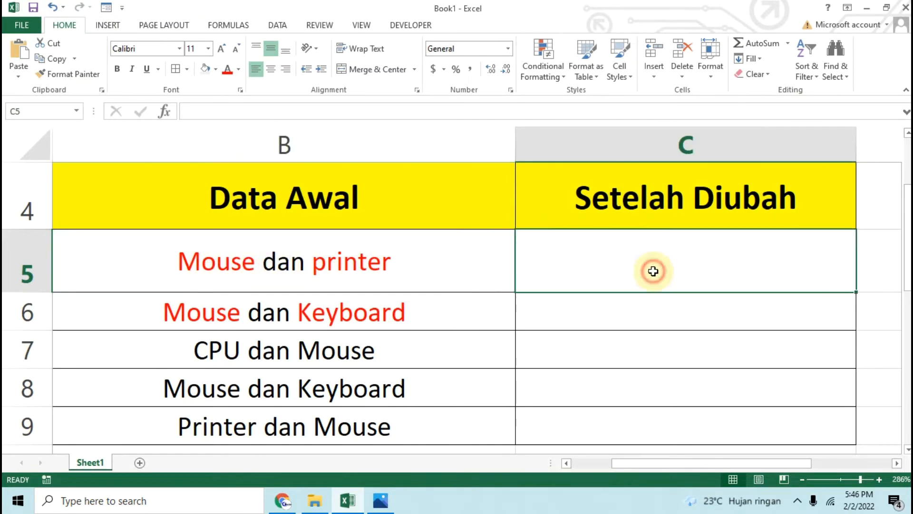
{"action": "double_click", "coordinate": [654, 271]}
{"action": "type", "text": "="}
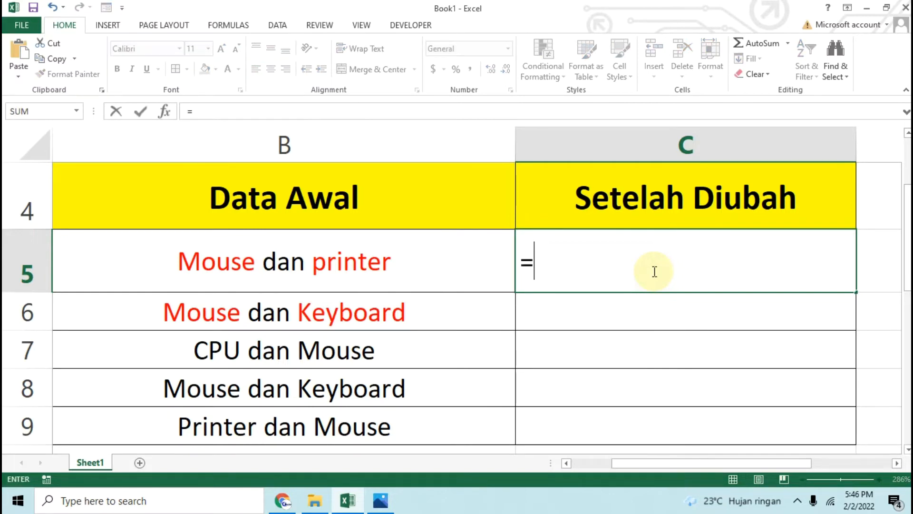
{"action": "type", "text": "Sub"}
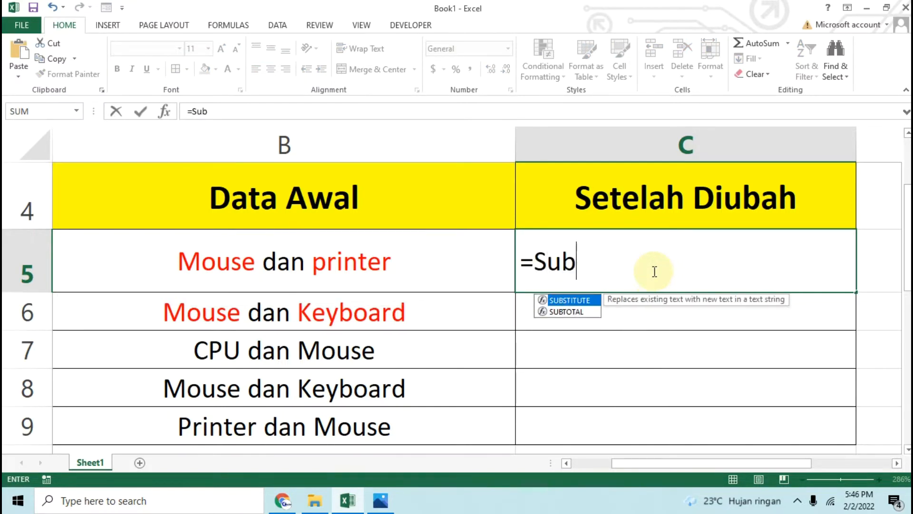
{"action": "type", "text": "stitute"}
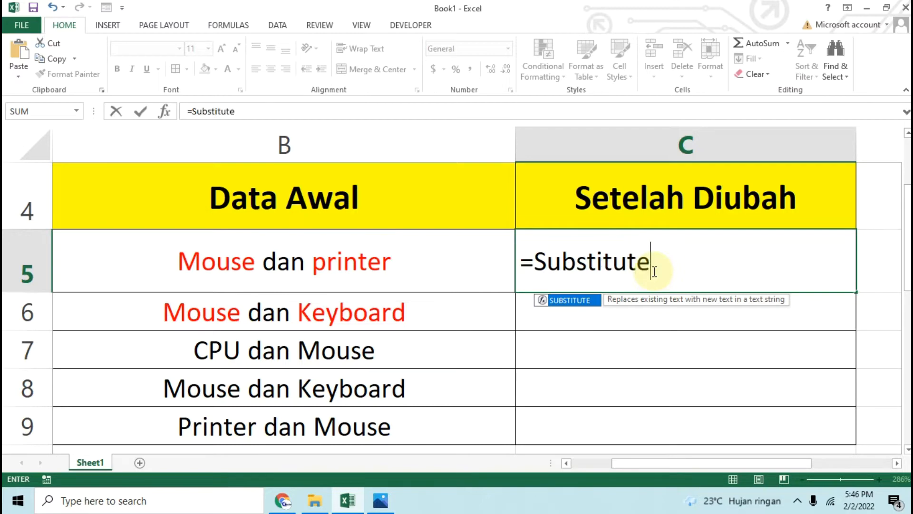
{"action": "type", "text": "("}
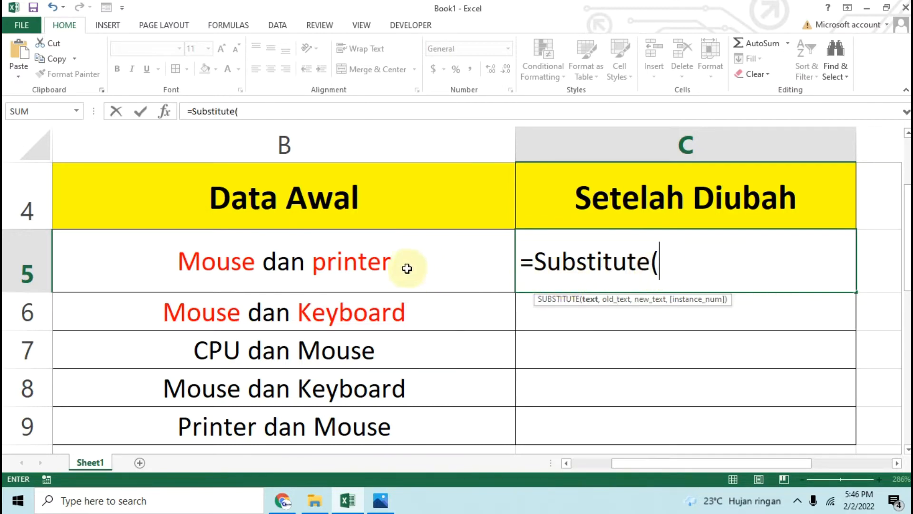
{"action": "left_click", "coordinate": [325, 252]}
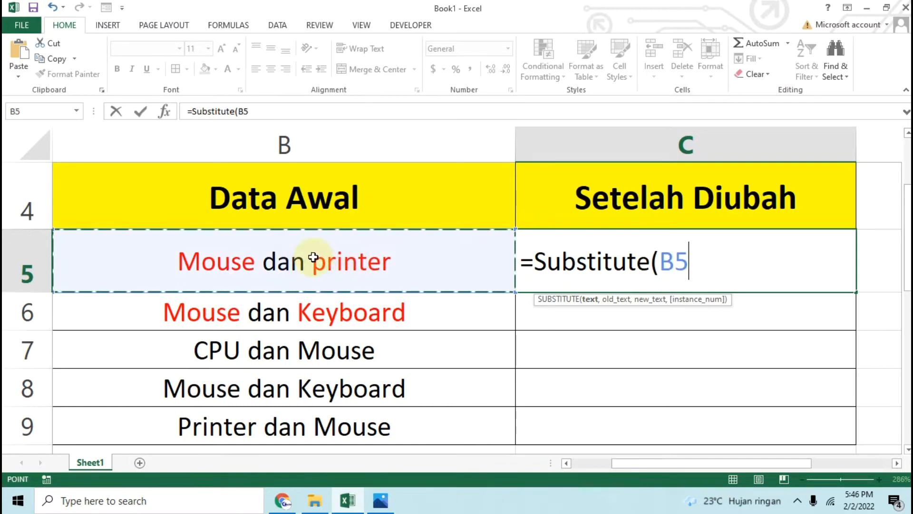
Complete the C5 formula with old text "Mouse" and new text "RAM", and compare its result with the source text in B5.
{"action": "type", "text": ","}
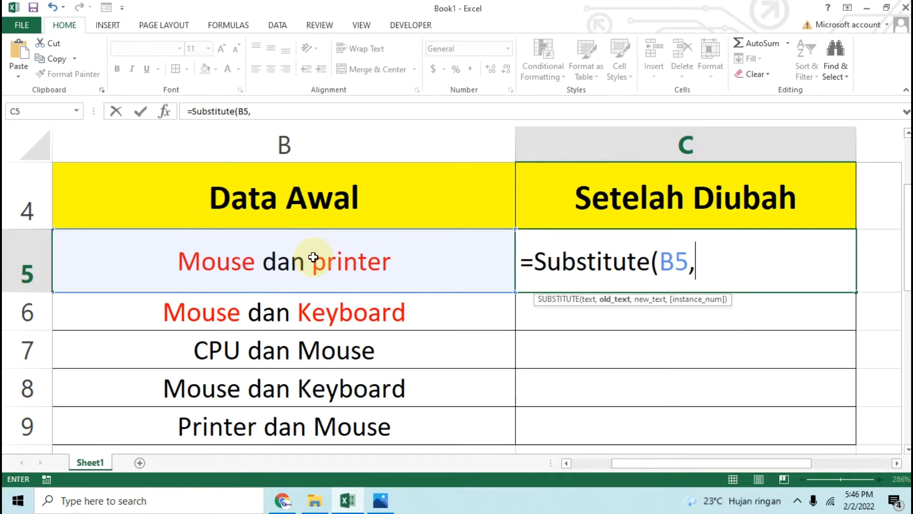
{"action": "type", "text": "\"Mous"}
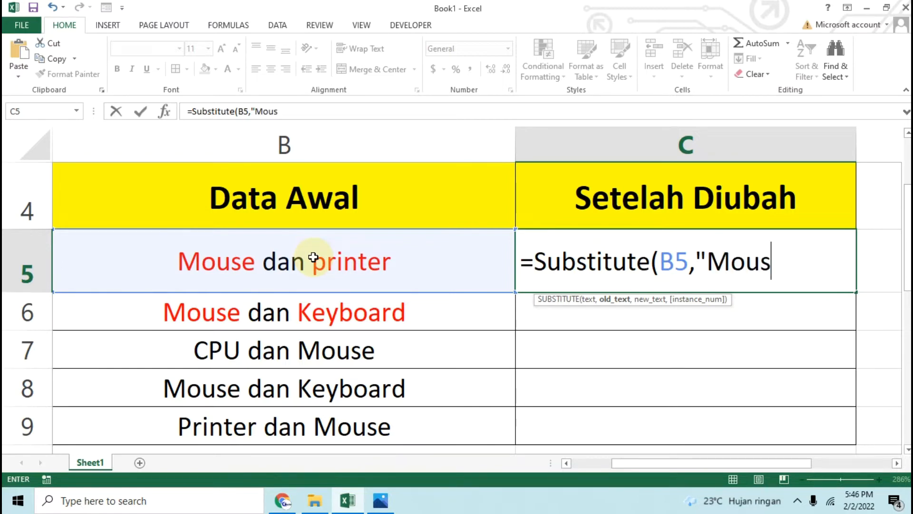
{"action": "type", "text": "e\""}
{"action": "type", "text": ",\""}
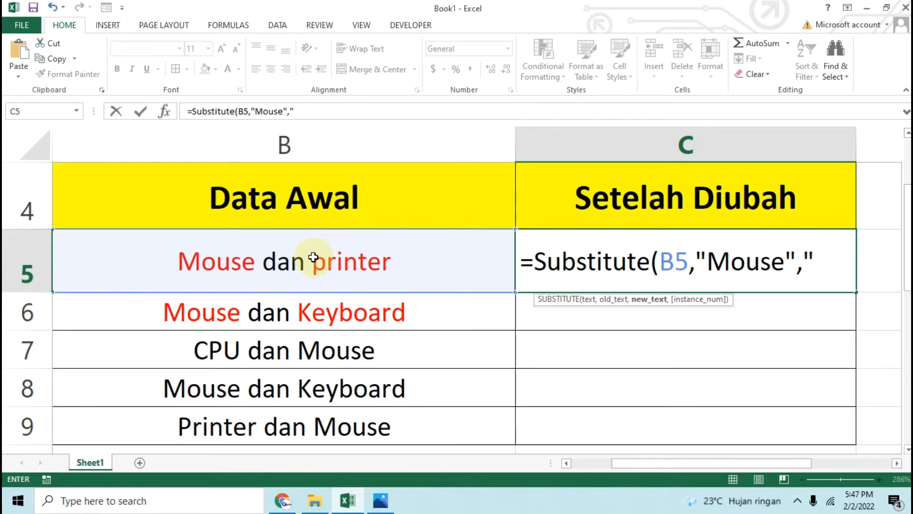
{"action": "type", "text": "RAM"}
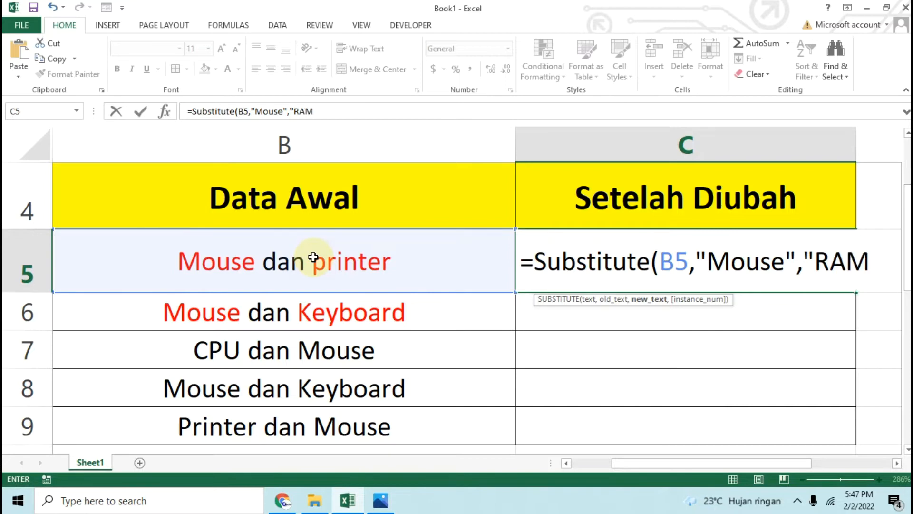
{"action": "type", "text": "\")"}
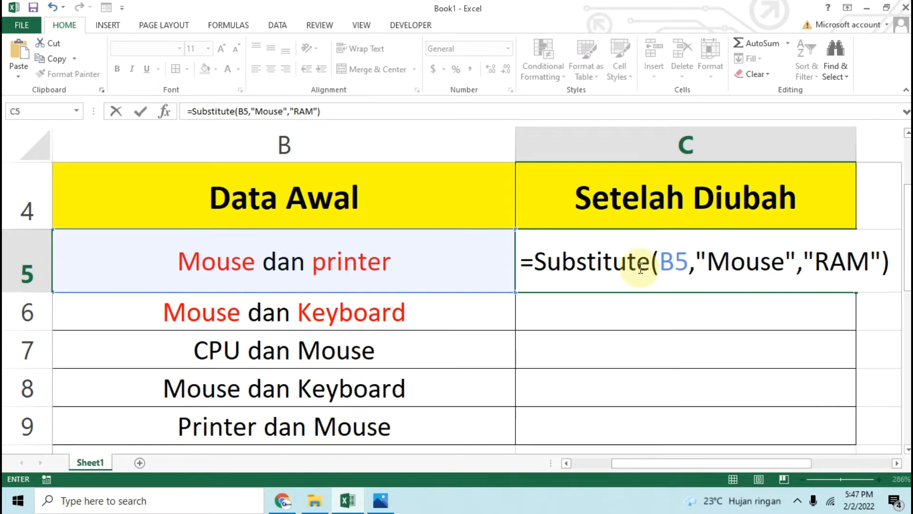
{"action": "key", "text": "Return"}
{"action": "left_click", "coordinate": [573, 247]}
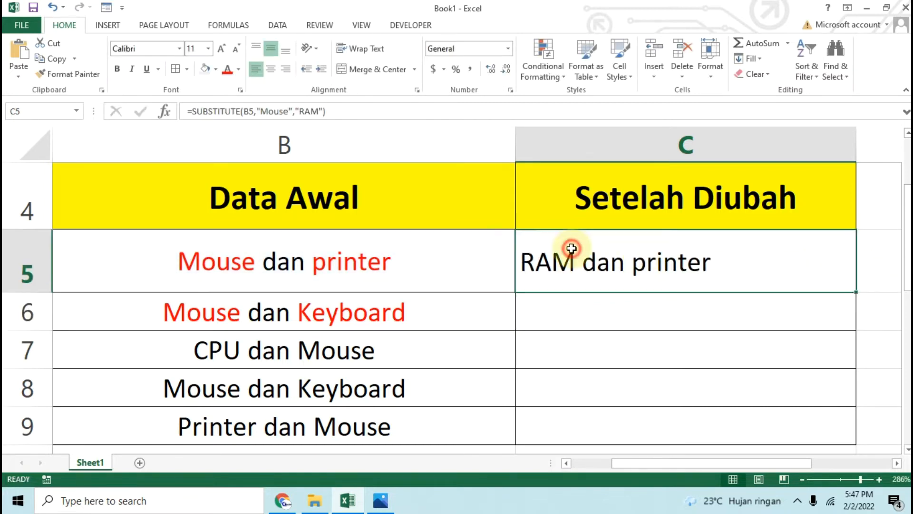
{"action": "left_click", "coordinate": [326, 261]}
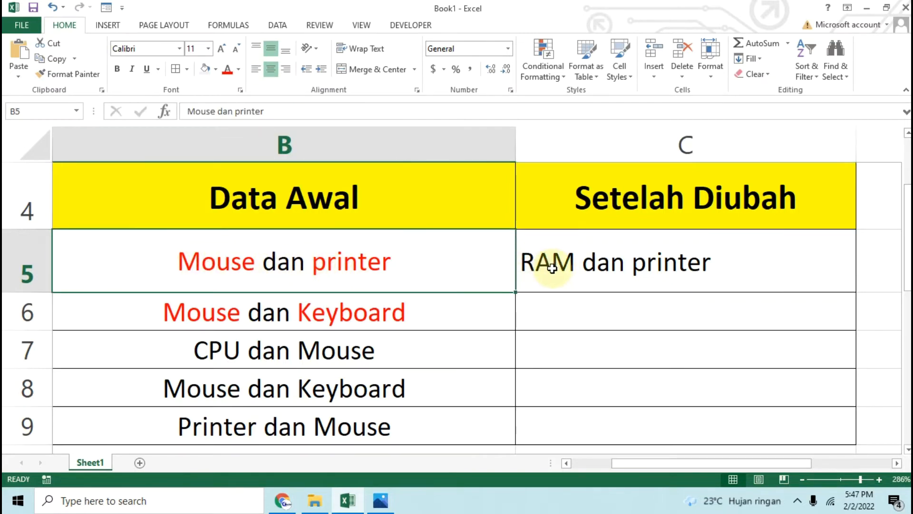
{"action": "left_click", "coordinate": [682, 262]}
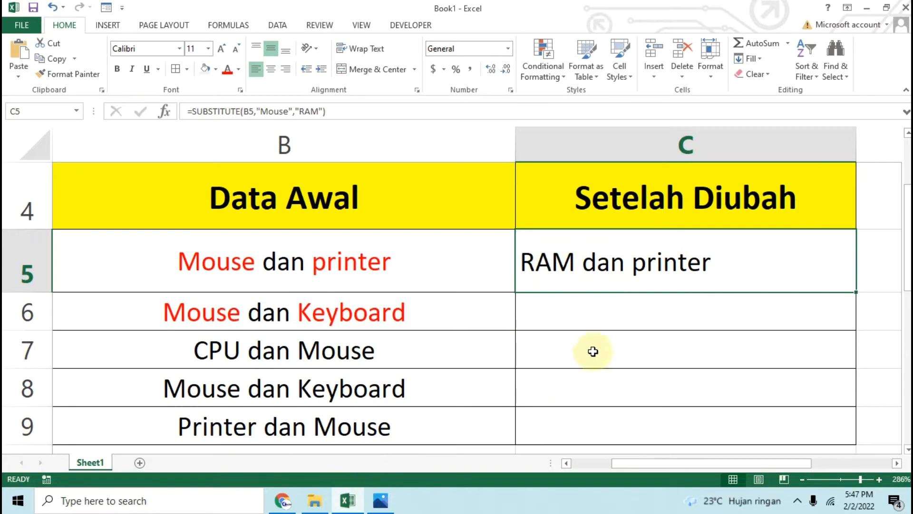
Switch to the Chrome article and examine the nested SUBSTITUTE syntax and its example image for replacing two texts at once.
{"action": "left_click", "coordinate": [282, 500]}
{"action": "scroll", "coordinate": [355, 333], "scroll_direction": "down", "scroll_amount": 4}
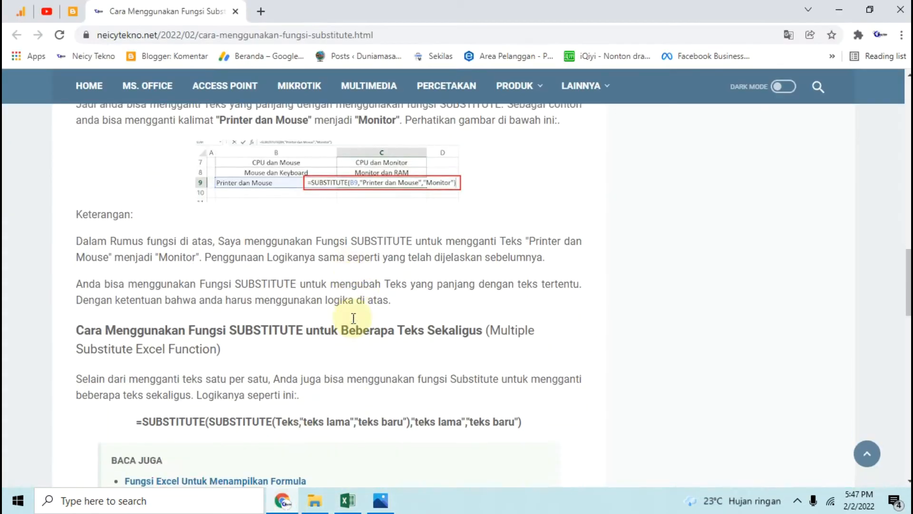
{"action": "scroll", "coordinate": [355, 318], "scroll_direction": "up", "scroll_amount": 1}
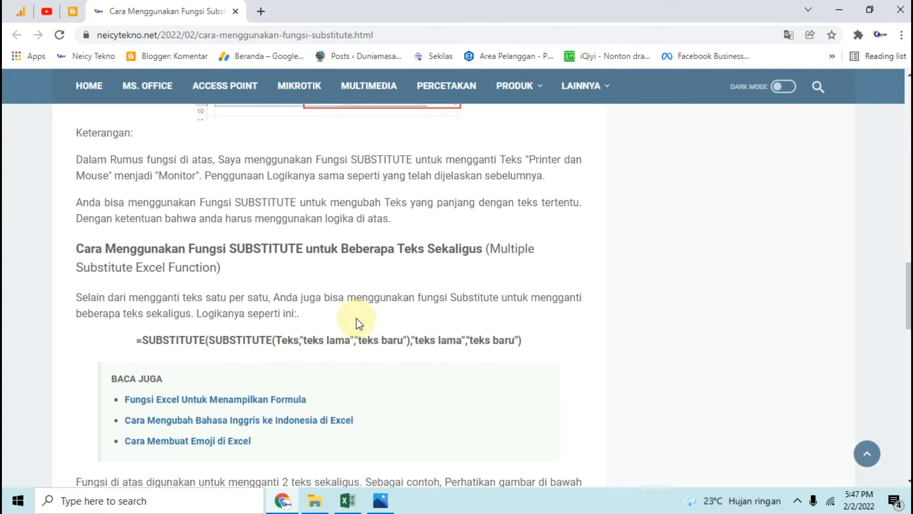
{"action": "left_click_drag", "start_coordinate": [135, 341], "coordinate": [523, 348]}
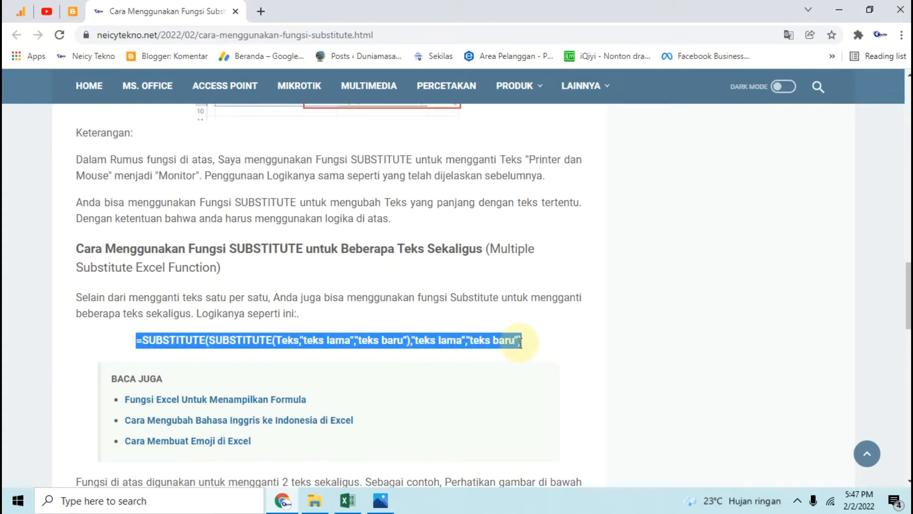
{"action": "left_click_drag", "start_coordinate": [136, 340], "coordinate": [540, 337]}
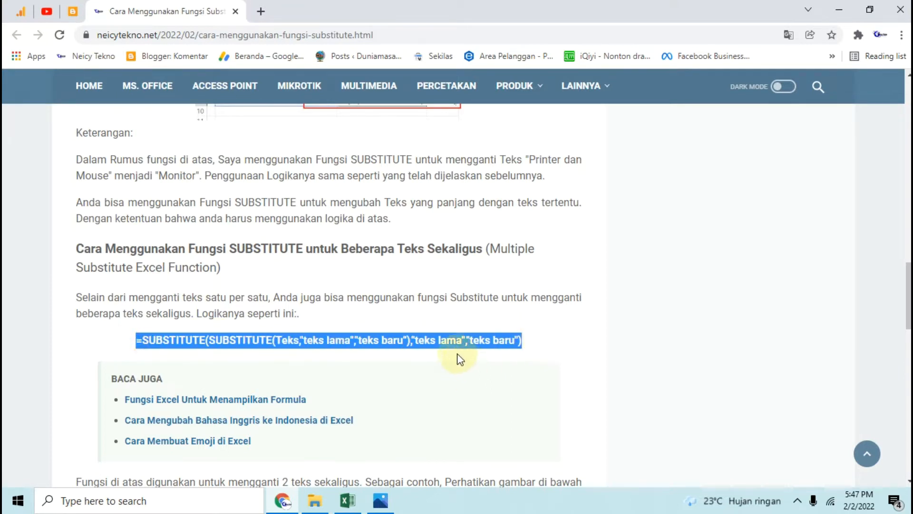
{"action": "scroll", "coordinate": [456, 352], "scroll_direction": "down", "scroll_amount": 1}
{"action": "scroll", "coordinate": [401, 318], "scroll_direction": "down", "scroll_amount": 1}
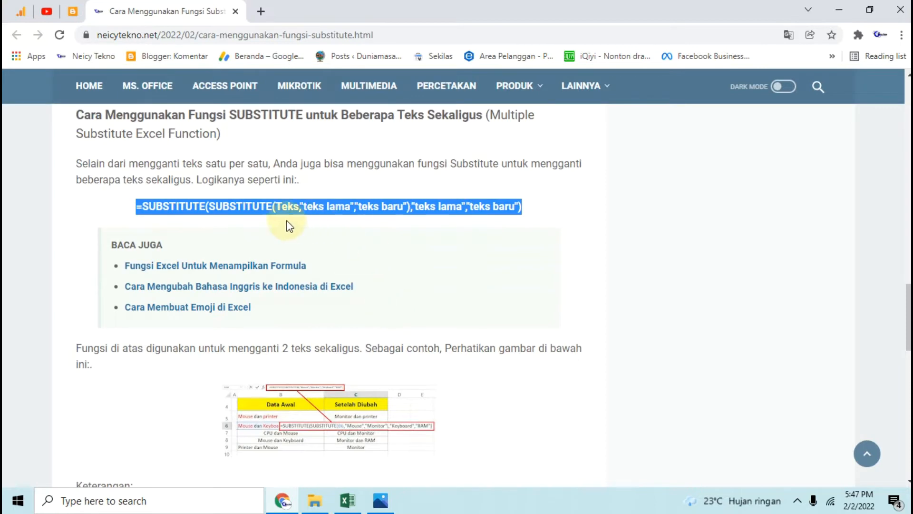
{"action": "left_click", "coordinate": [228, 206]}
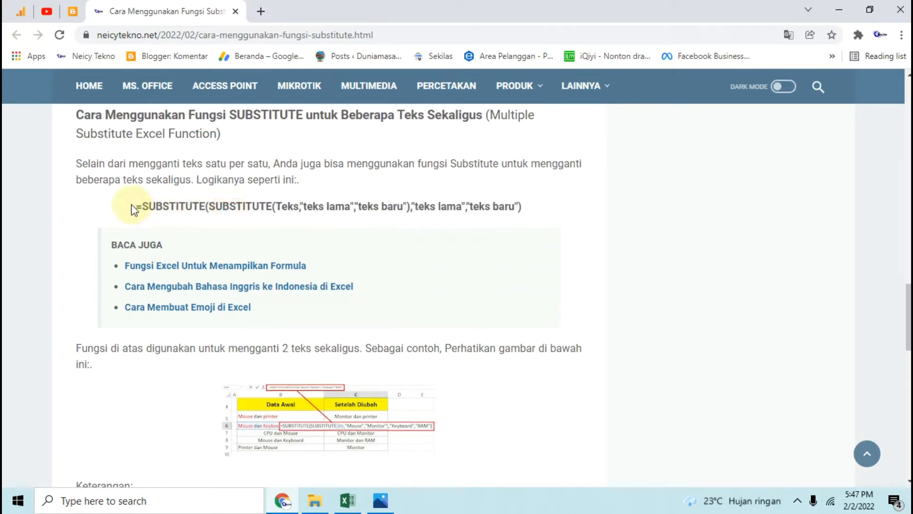
{"action": "left_click_drag", "start_coordinate": [136, 206], "coordinate": [534, 215]}
{"action": "left_click", "coordinate": [533, 216]}
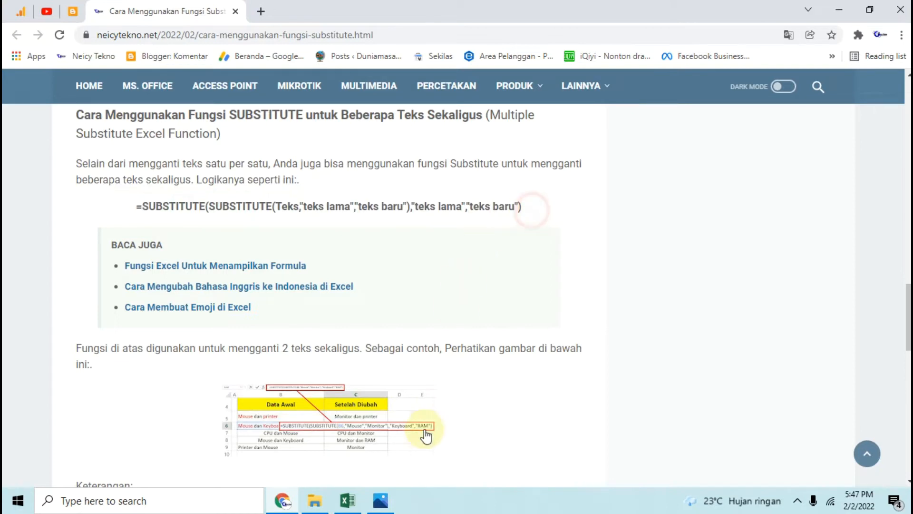
Switch to the Excel workbook and start a nested SUBSTITUTE formula in cell C6 with B6 as the inner function's text argument.
{"action": "left_click", "coordinate": [348, 501]}
{"action": "left_click", "coordinate": [536, 323]}
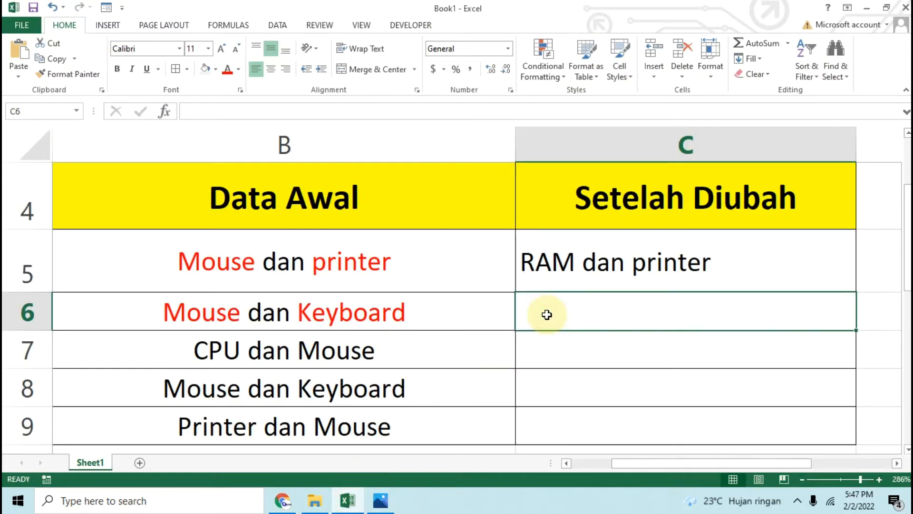
{"action": "type", "text": "="}
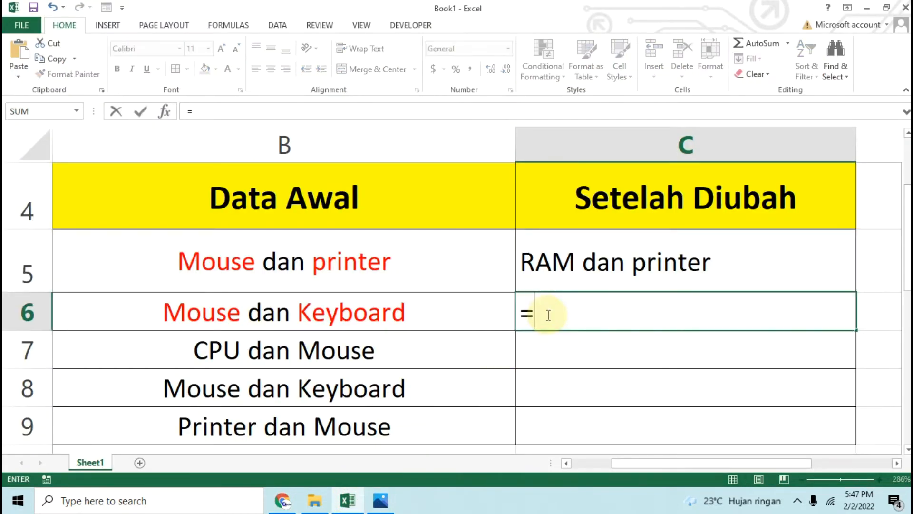
{"action": "type", "text": "S"}
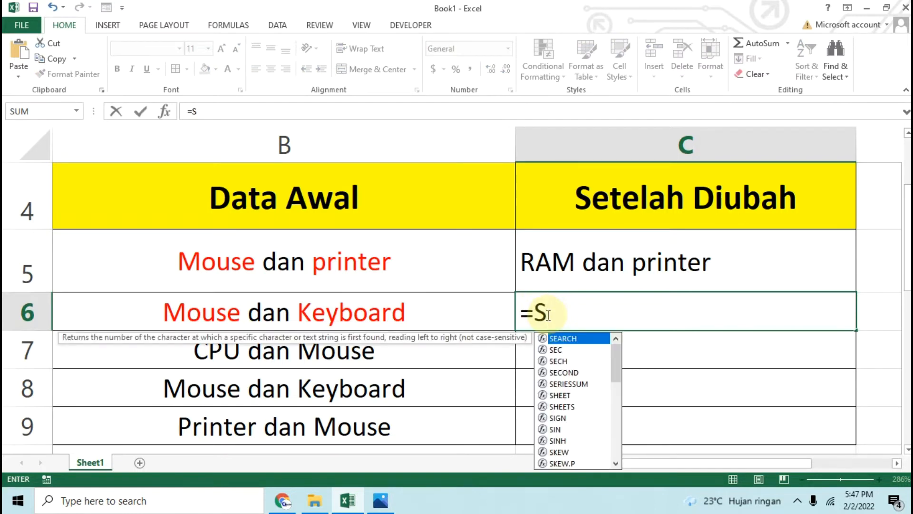
{"action": "type", "text": "u"}
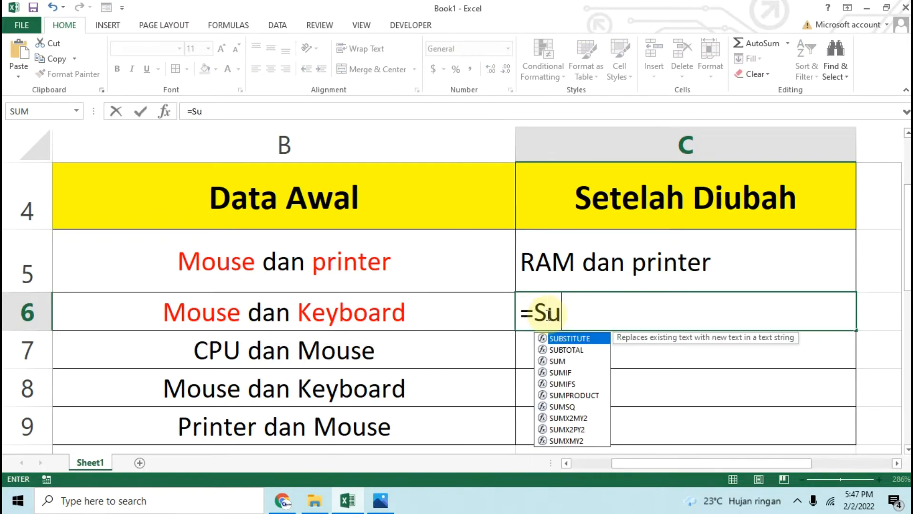
{"action": "type", "text": "bstitut"}
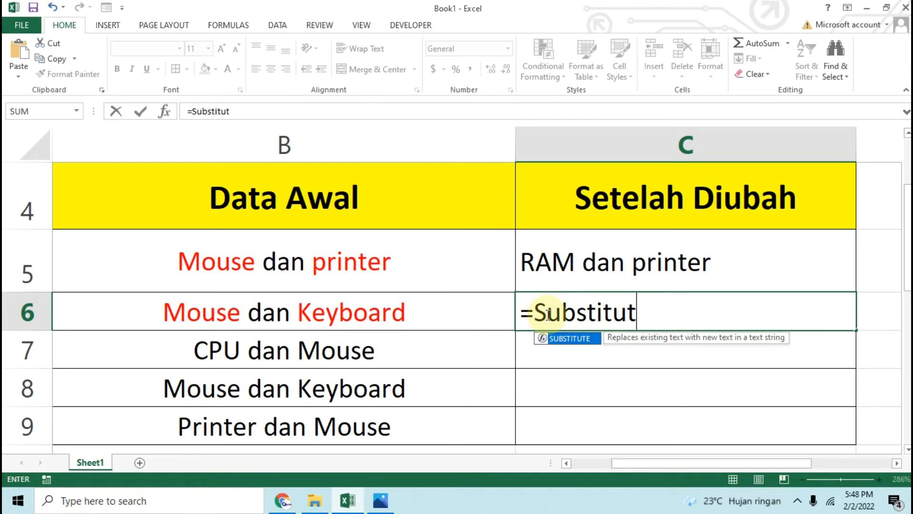
{"action": "type", "text": "e("}
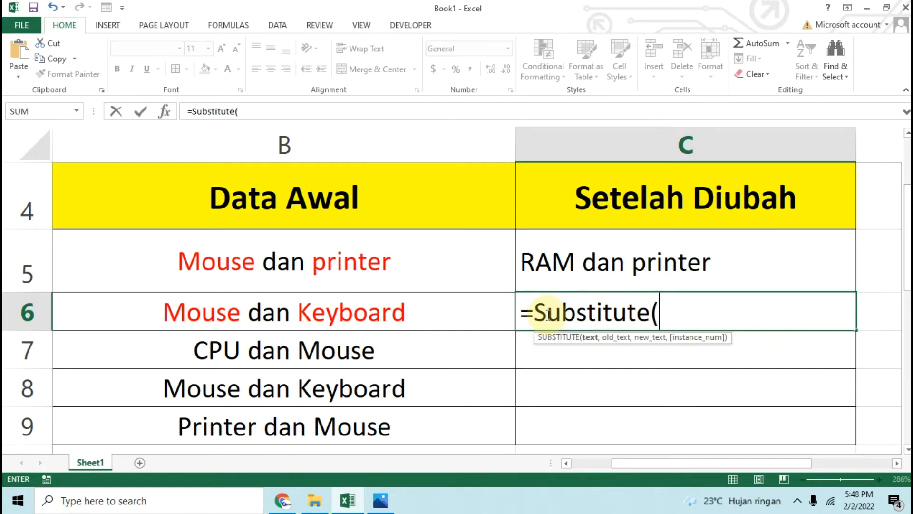
{"action": "type", "text": "Substitute"}
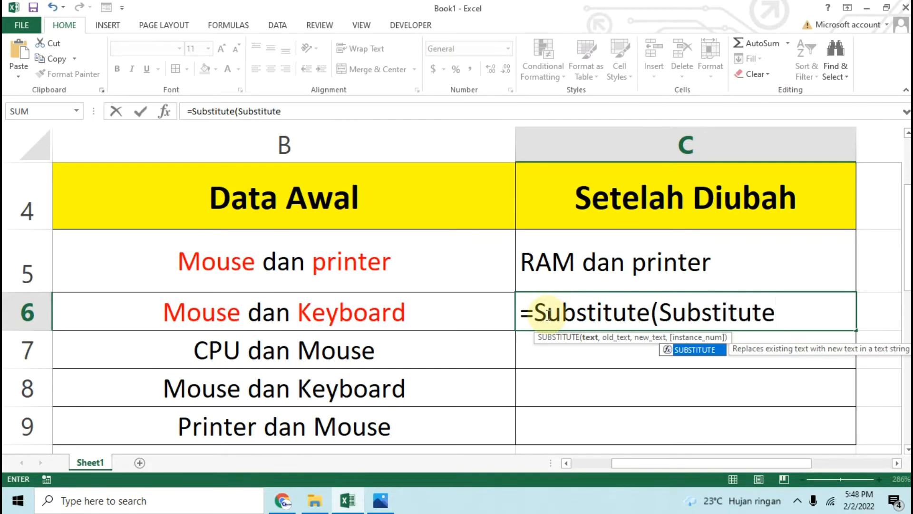
{"action": "type", "text": "("}
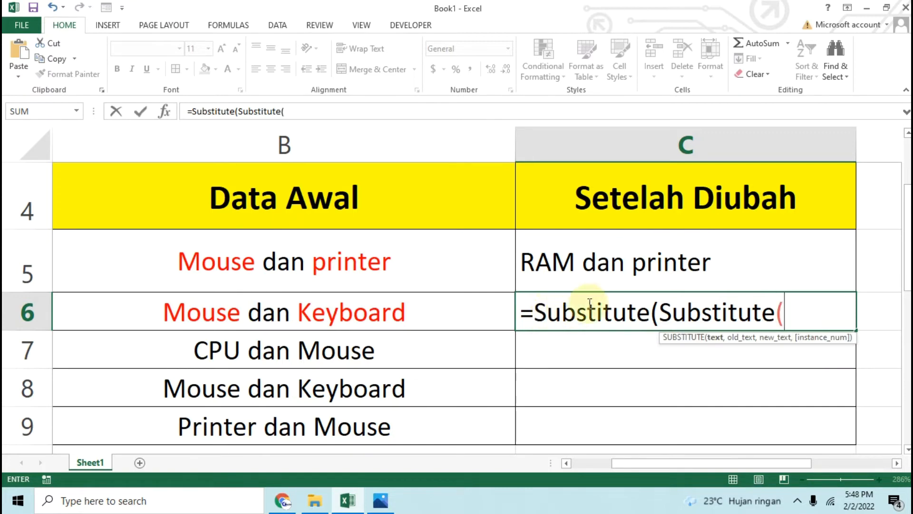
{"action": "left_click", "coordinate": [369, 315]}
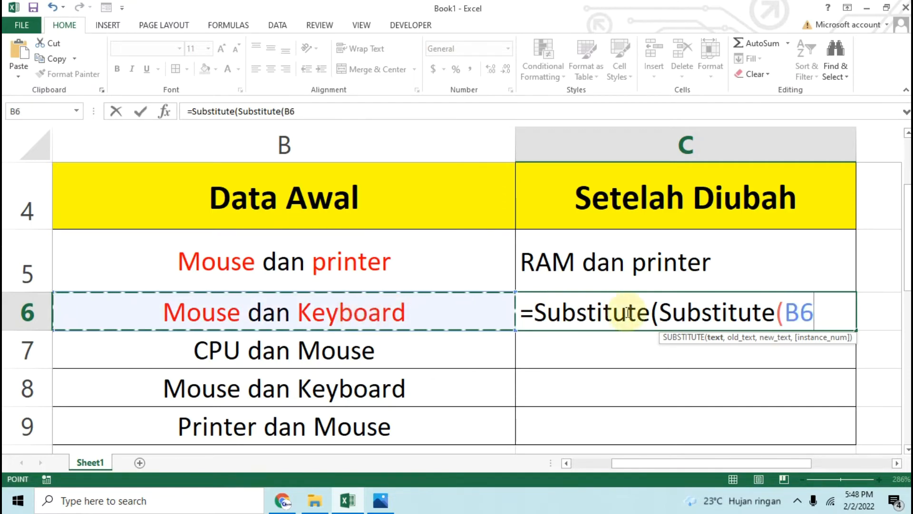
Complete the inner SUBSTITUTE in C6 with old text "Mouse" and new text "RAM".
{"action": "type", "text": ","}
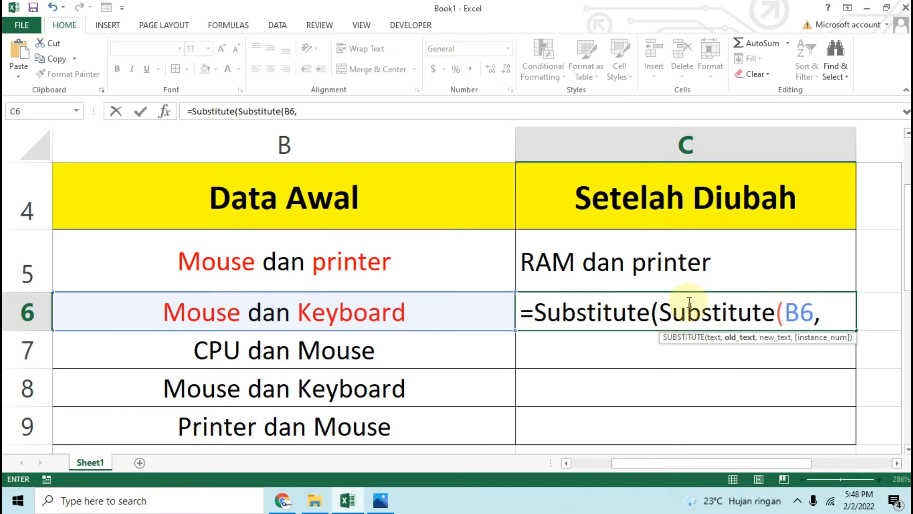
{"action": "type", "text": "\""}
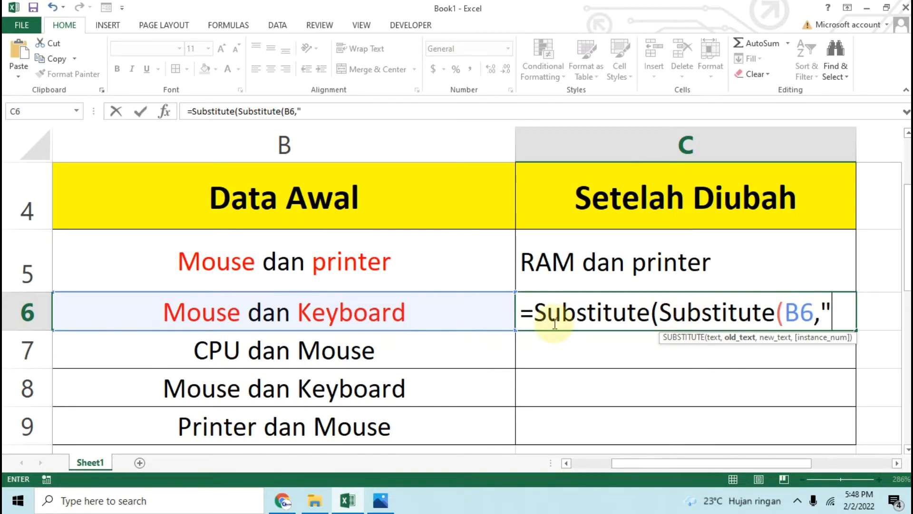
{"action": "type", "text": "Mouse"}
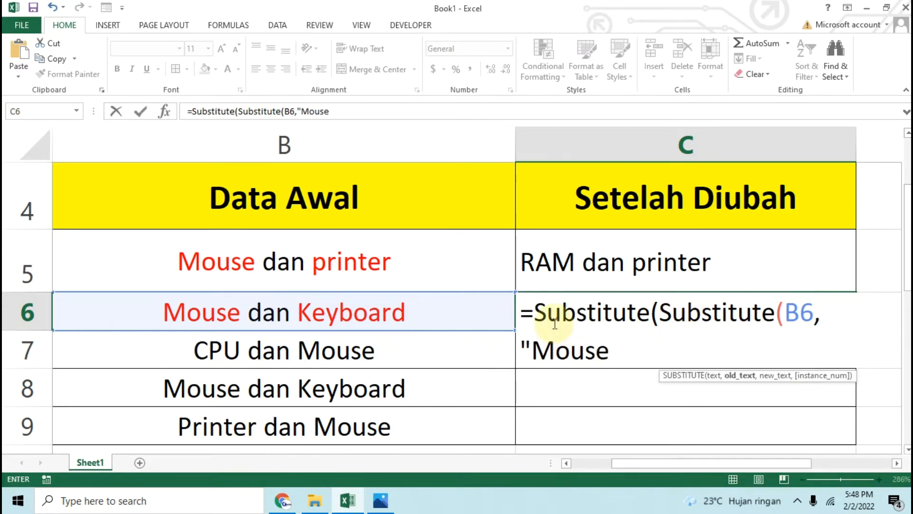
{"action": "type", "text": "\",\""}
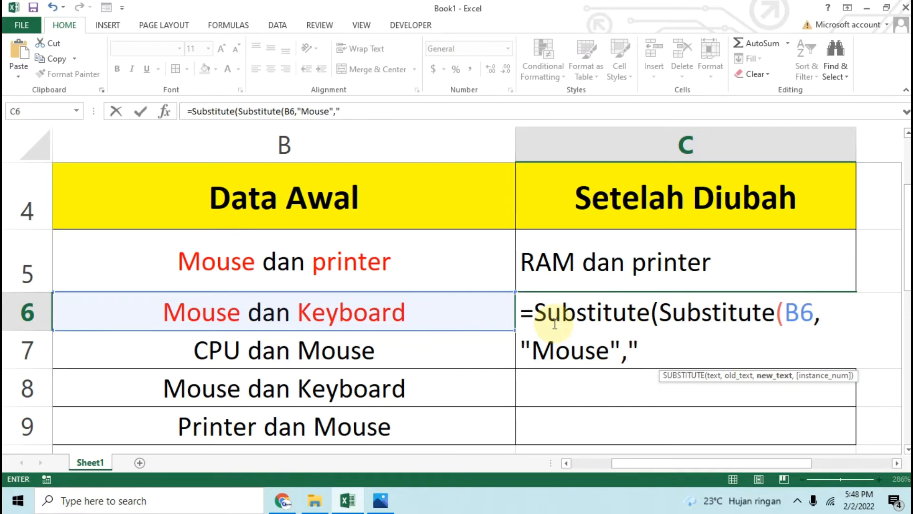
{"action": "type", "text": "RAM"}
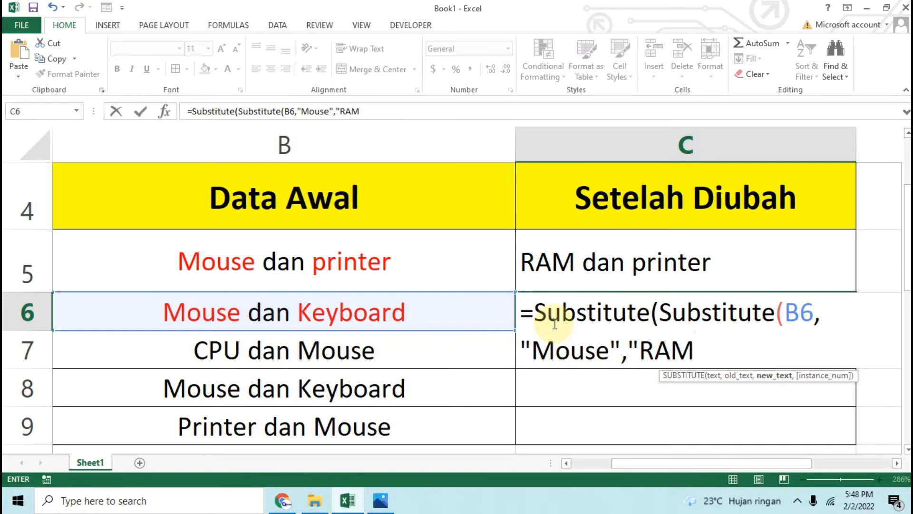
{"action": "type", "text": "\")"}
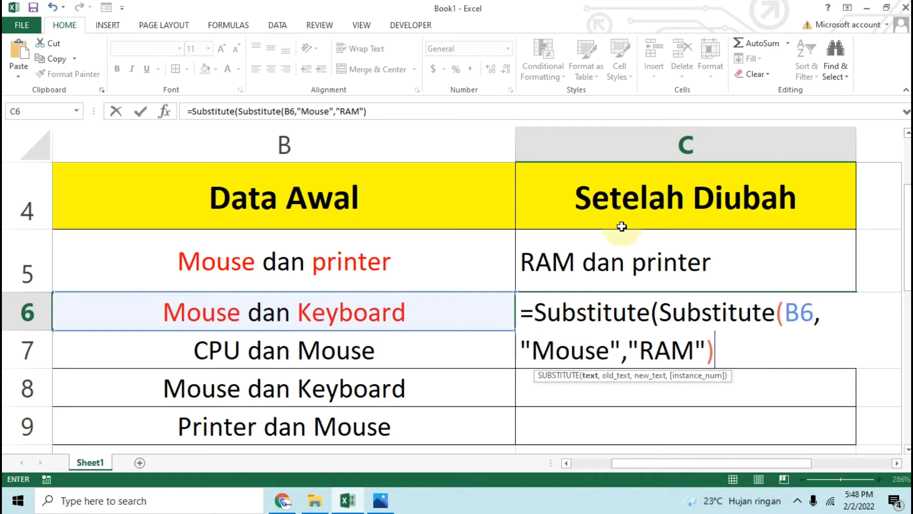
Complete the outer SUBSTITUTE in C6 with old text "Keyboard" and new text "Printer", and commit the formula.
{"action": "type", "text": ","}
{"action": "type", "text": "\""}
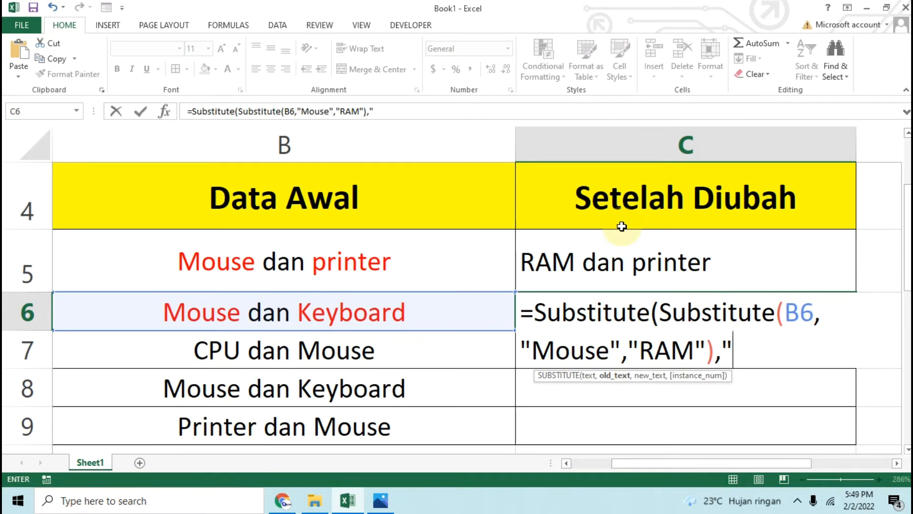
{"action": "type", "text": "Key"}
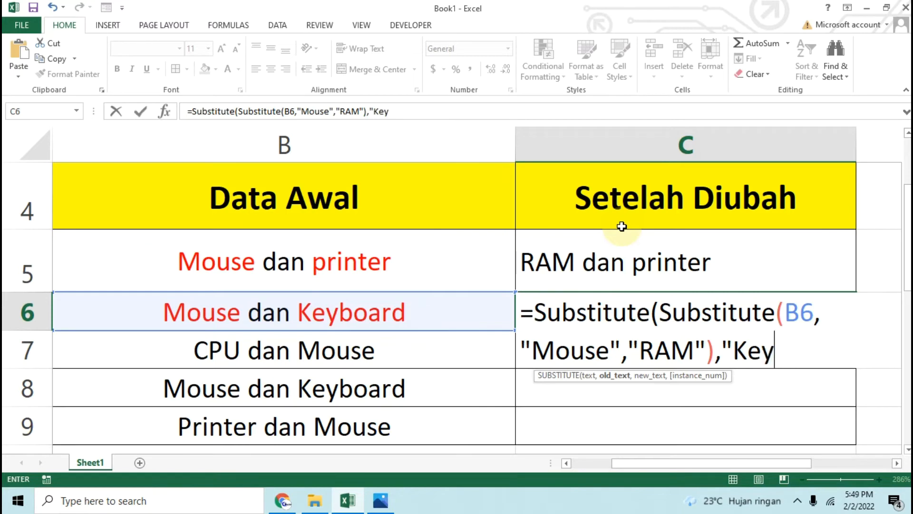
{"action": "type", "text": "board"}
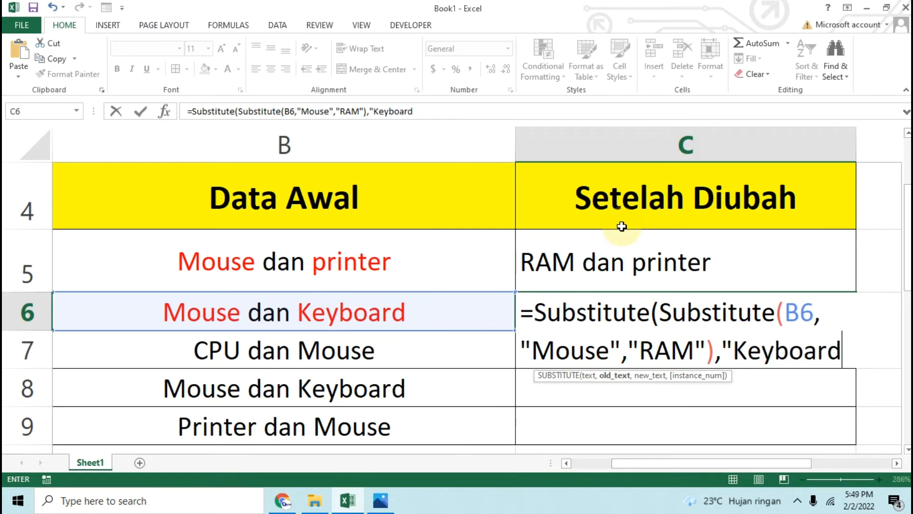
{"action": "type", "text": "\",\""}
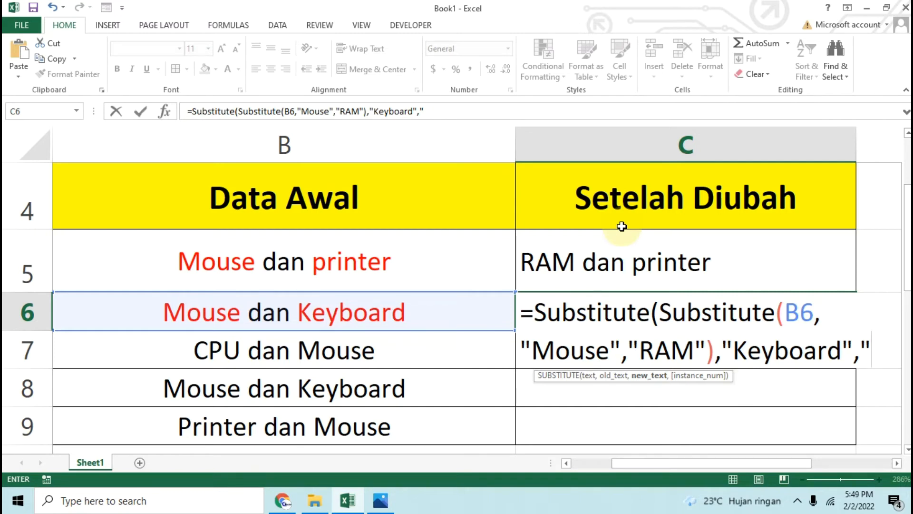
{"action": "type", "text": "Printer"}
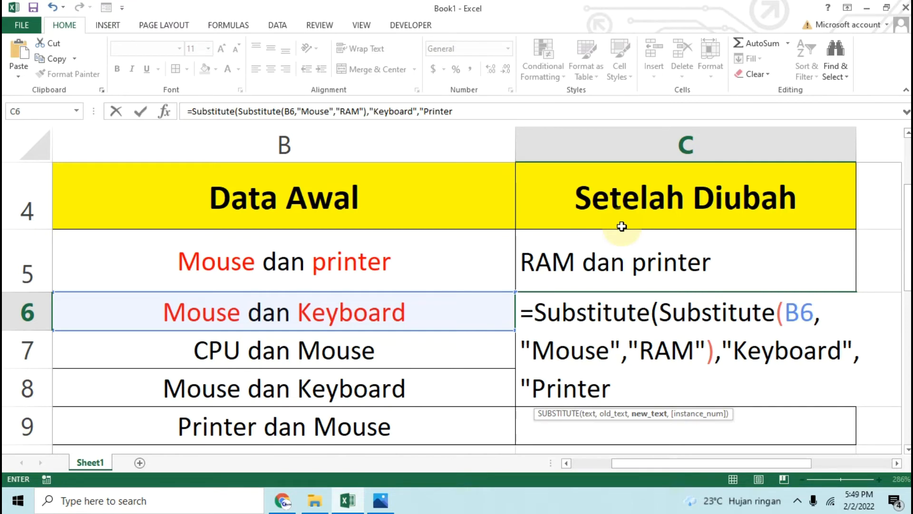
{"action": "type", "text": "\")"}
{"action": "left_click", "coordinate": [669, 385]}
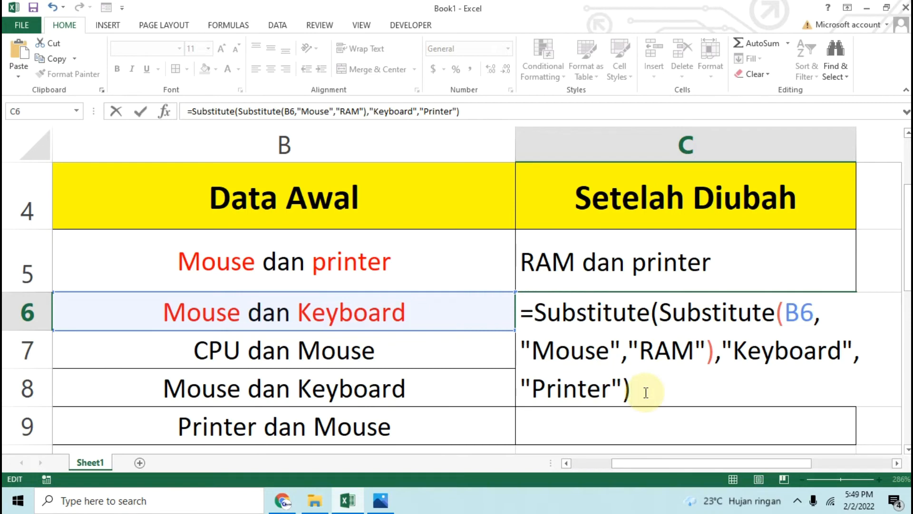
{"action": "key", "text": "Return"}
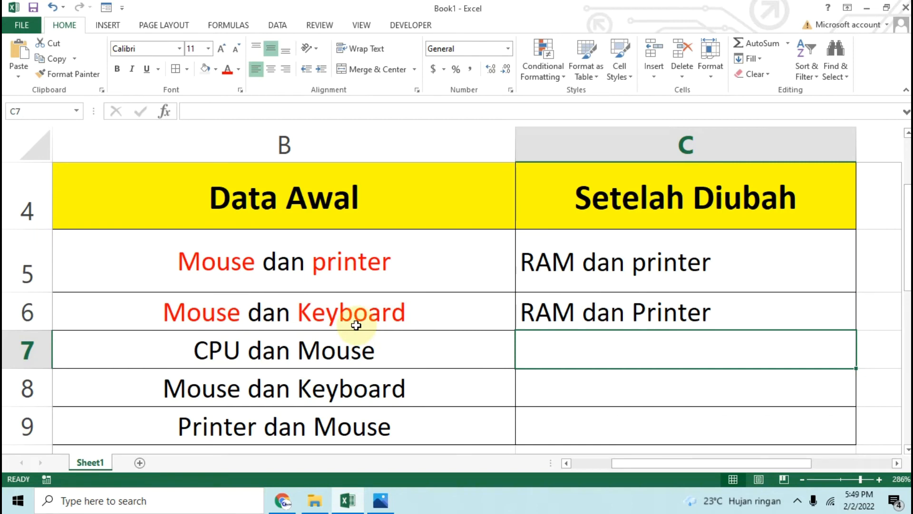
Review the nested formula in C6, examining its B6 reference and the old and new text arguments, and leave it as entered.
{"action": "left_click", "coordinate": [611, 317]}
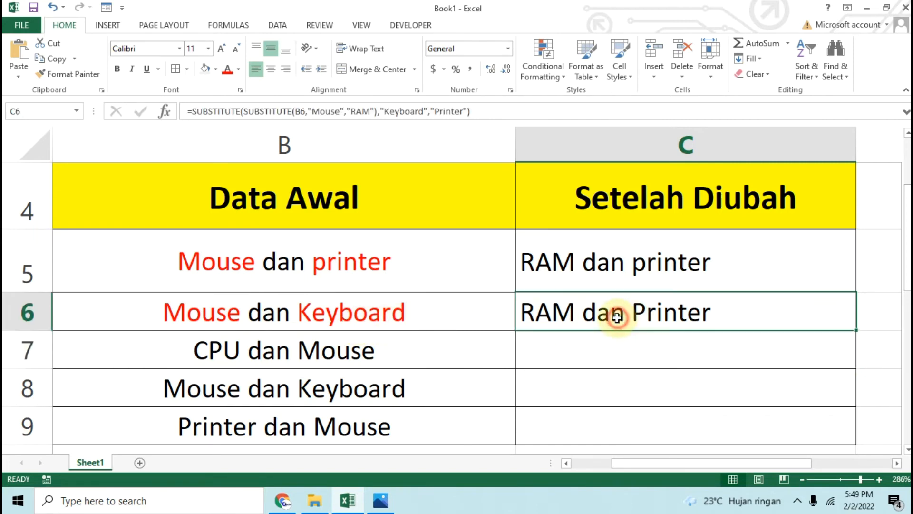
{"action": "left_click", "coordinate": [496, 111]}
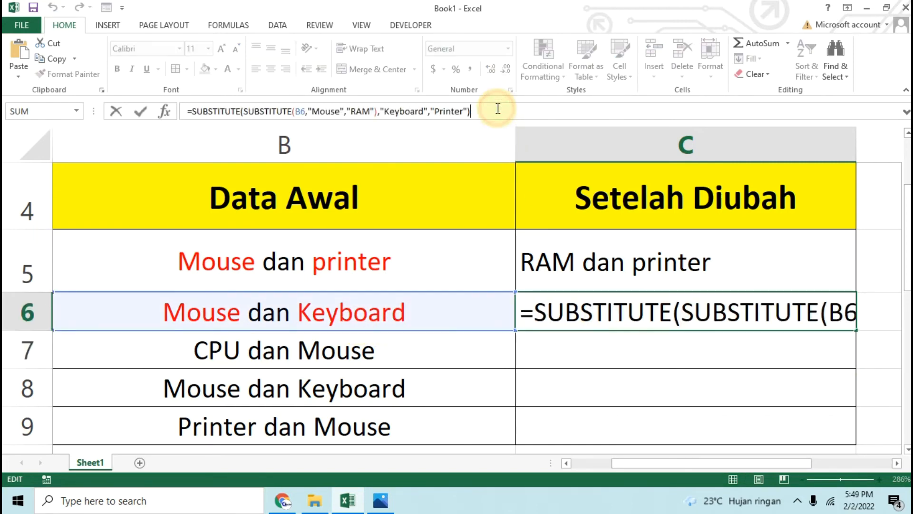
{"action": "left_click", "coordinate": [672, 328]}
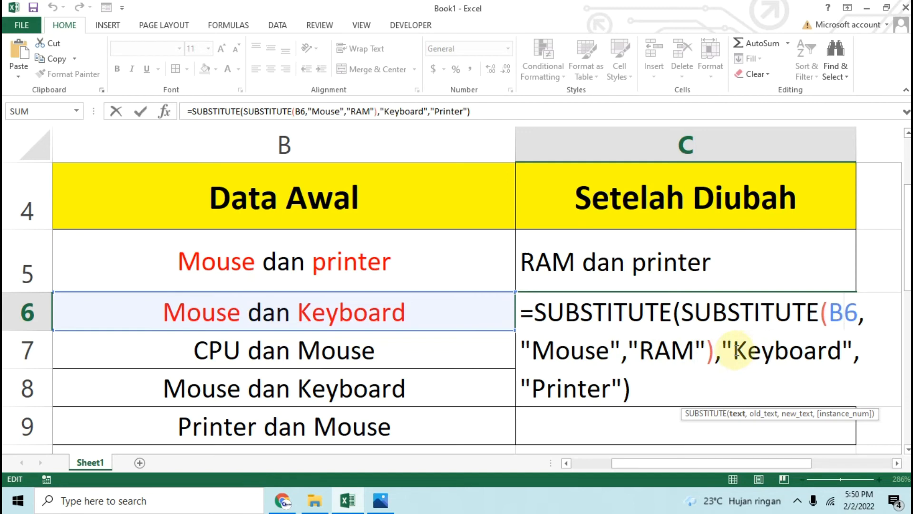
{"action": "key", "text": "End"}
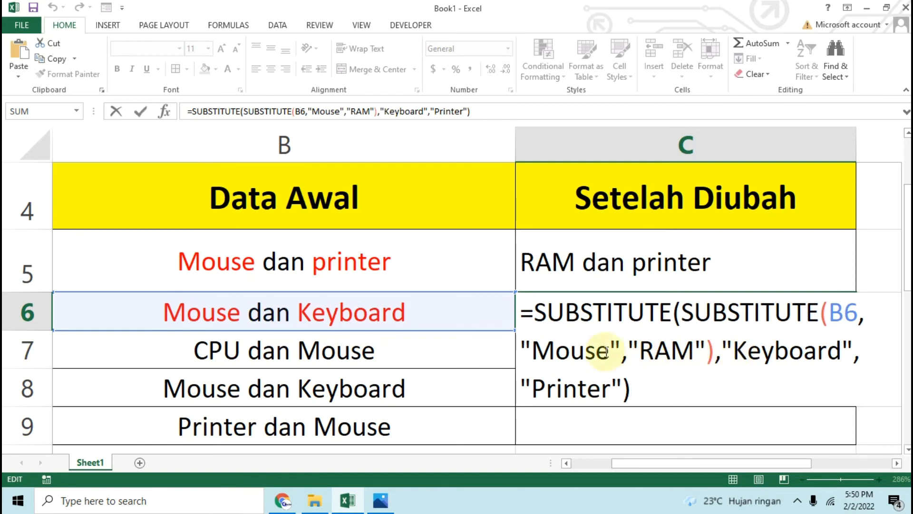
{"action": "left_click", "coordinate": [839, 312]}
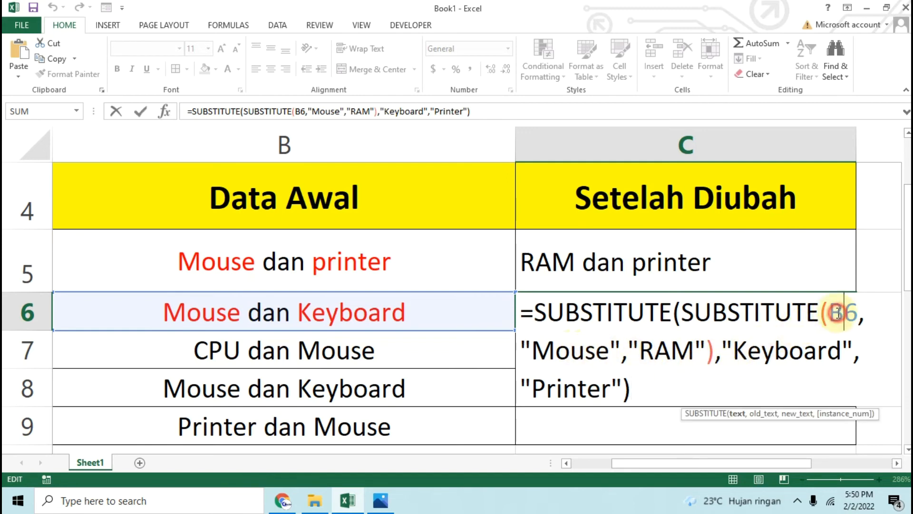
{"action": "left_click_drag", "start_coordinate": [532, 351], "coordinate": [842, 352]}
{"action": "left_click", "coordinate": [748, 351]}
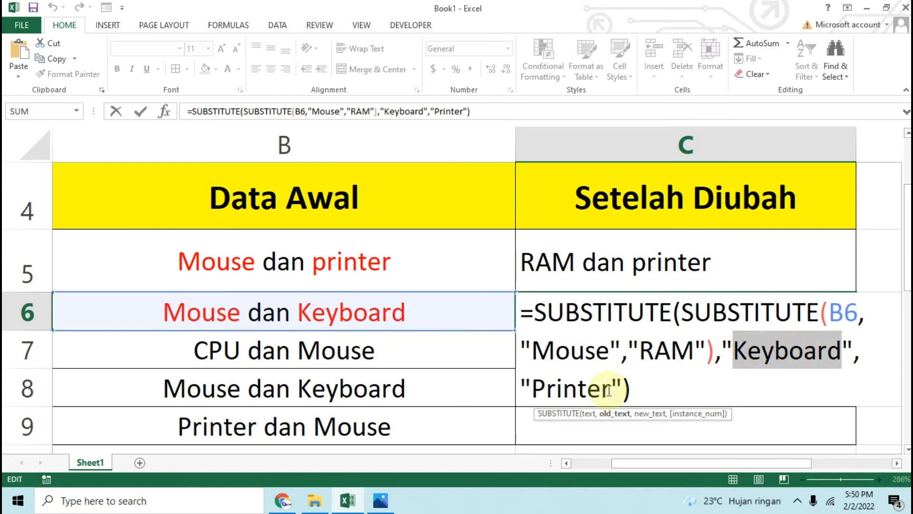
{"action": "left_click", "coordinate": [537, 386]}
{"action": "left_click_drag", "start_coordinate": [536, 386], "coordinate": [609, 387]}
{"action": "key", "text": "Return"}
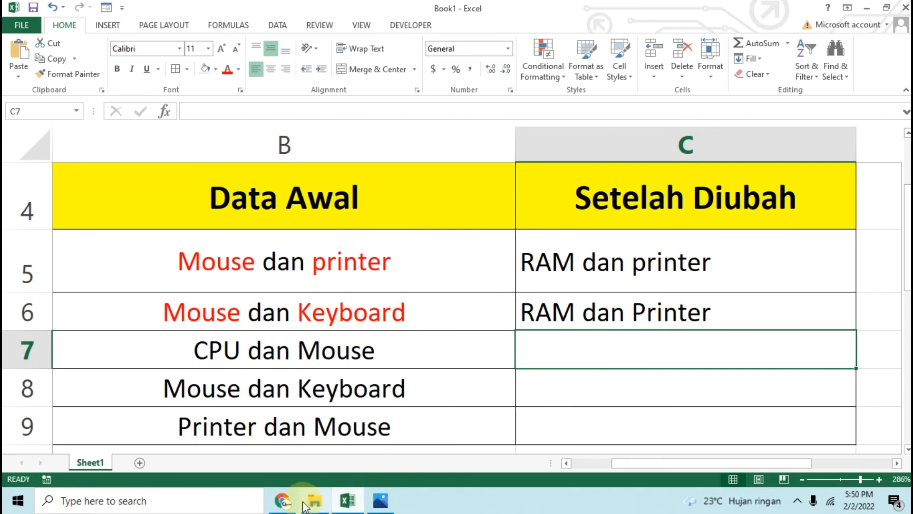
Switch to the Chrome article to review the nested SUBSTITUTE syntax's text arguments, and return through Excel to the Substitute title image in Photos.
{"action": "left_click", "coordinate": [283, 501]}
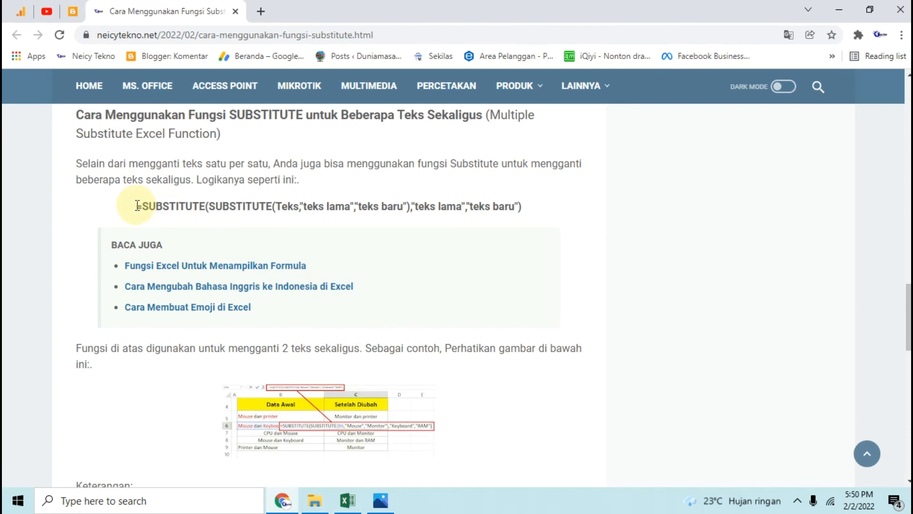
{"action": "left_click_drag", "start_coordinate": [137, 208], "coordinate": [523, 203]}
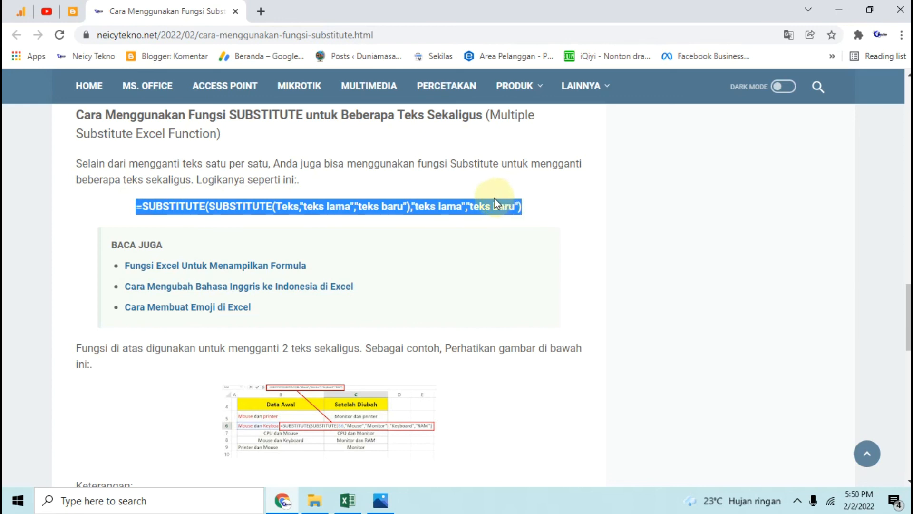
{"action": "left_click", "coordinate": [315, 208]}
{"action": "double_click", "coordinate": [286, 206]}
{"action": "left_click_drag", "start_coordinate": [303, 206], "coordinate": [351, 205]}
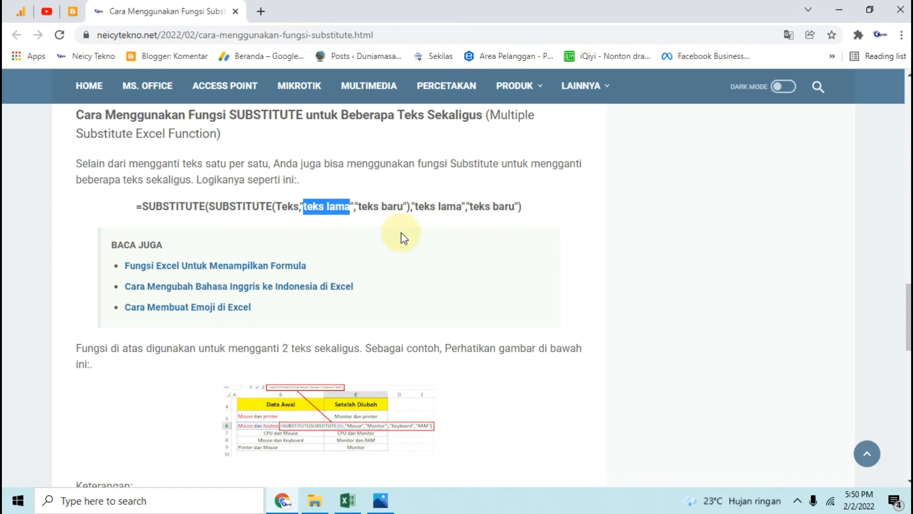
{"action": "left_click", "coordinate": [348, 500]}
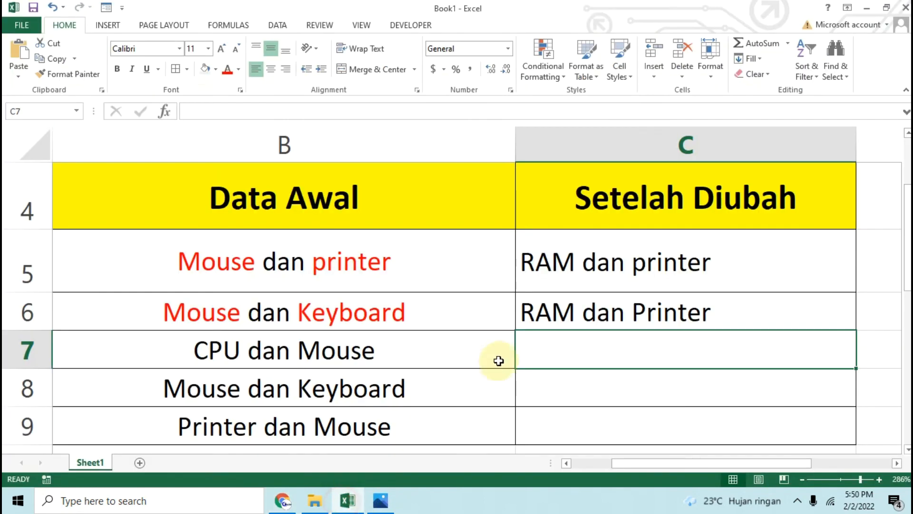
{"action": "left_click", "coordinate": [380, 501]}
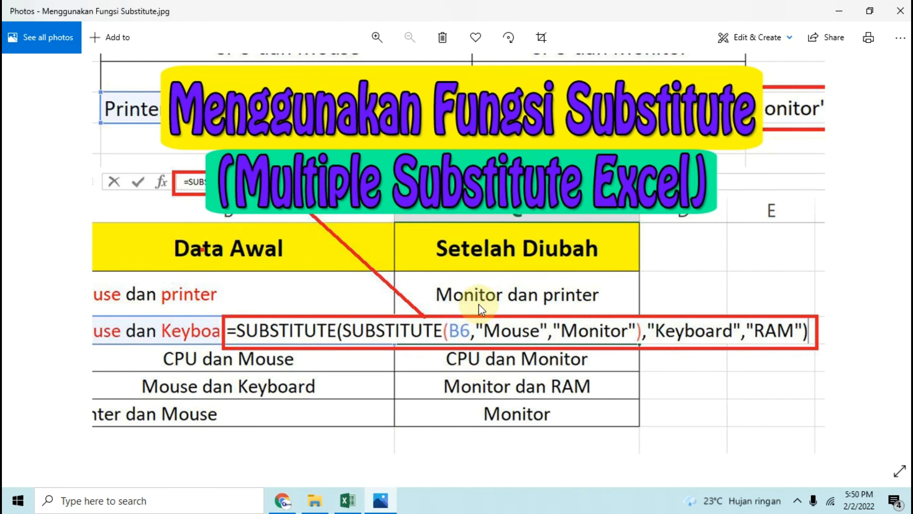